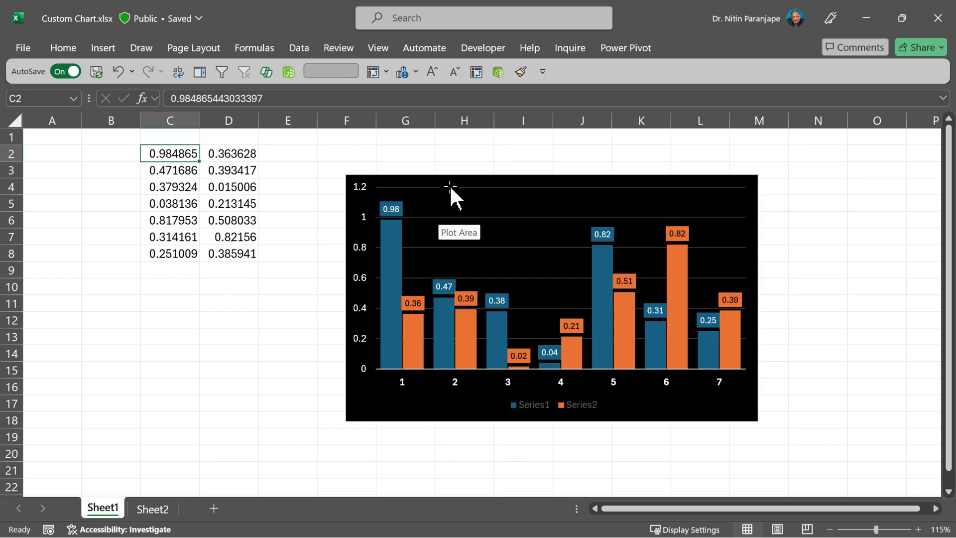
Select Sheet2's two-column data in C2:D8, then return to the Sheet1 black chart
key(ctrl+Page_Down)
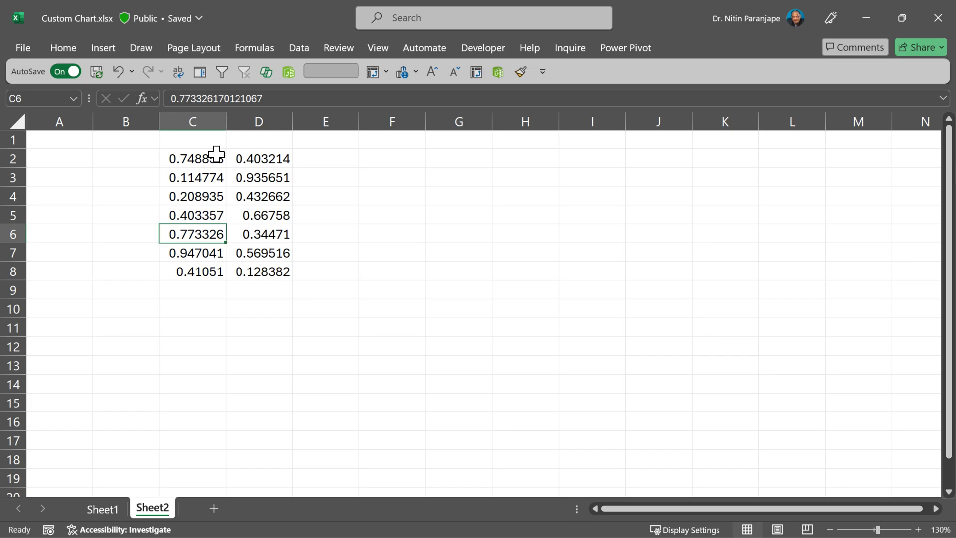
drag(215, 157, 259, 266)
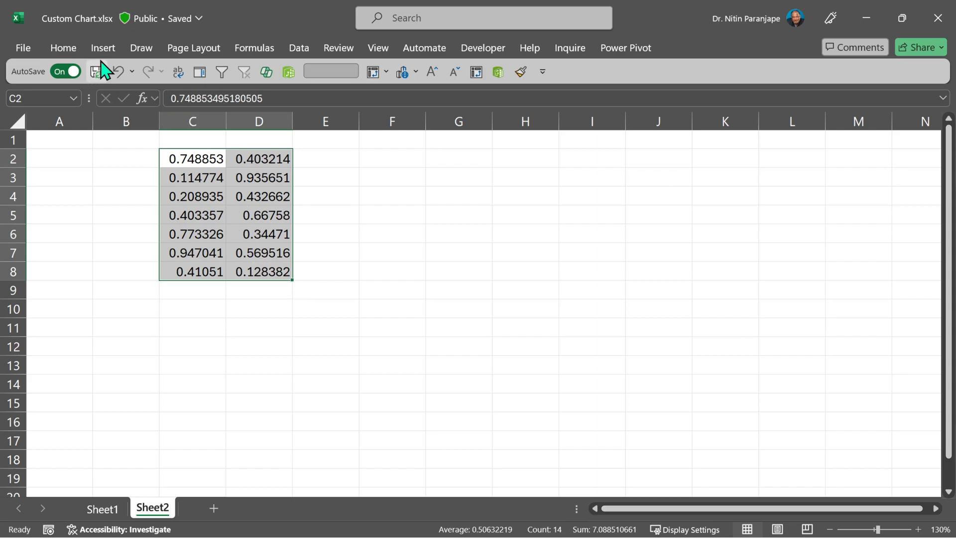
click(104, 509)
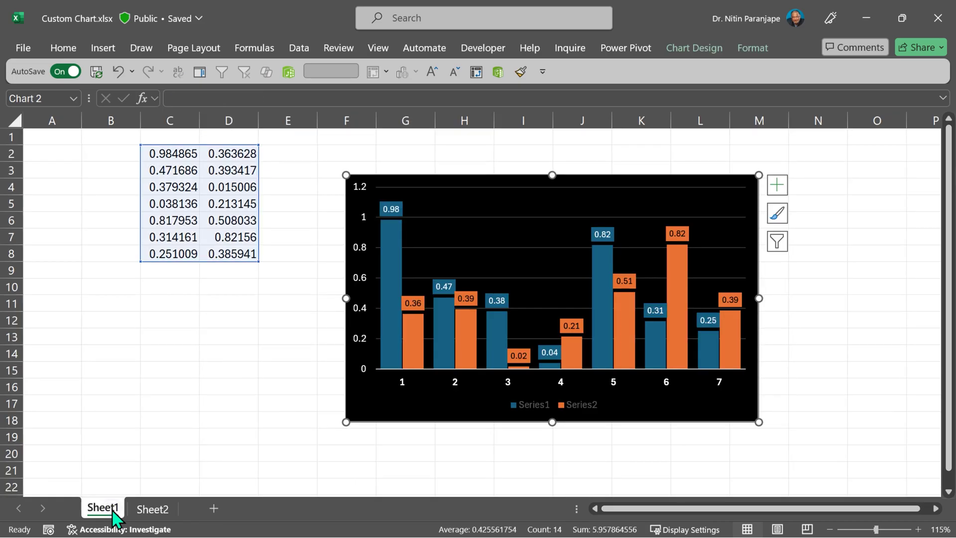
Save the black two-series column chart as a chart template named Template1
right_click(474, 199)
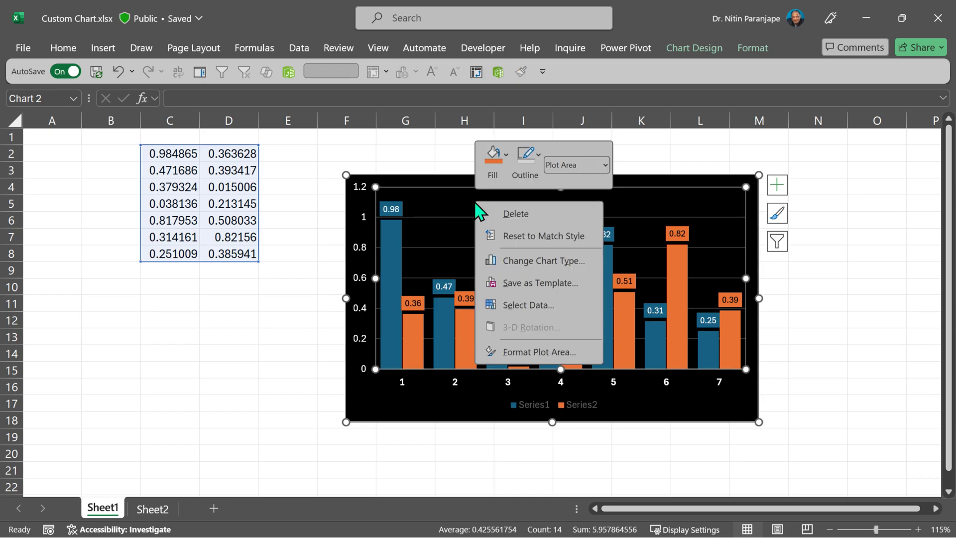
click(529, 283)
text(Template1)
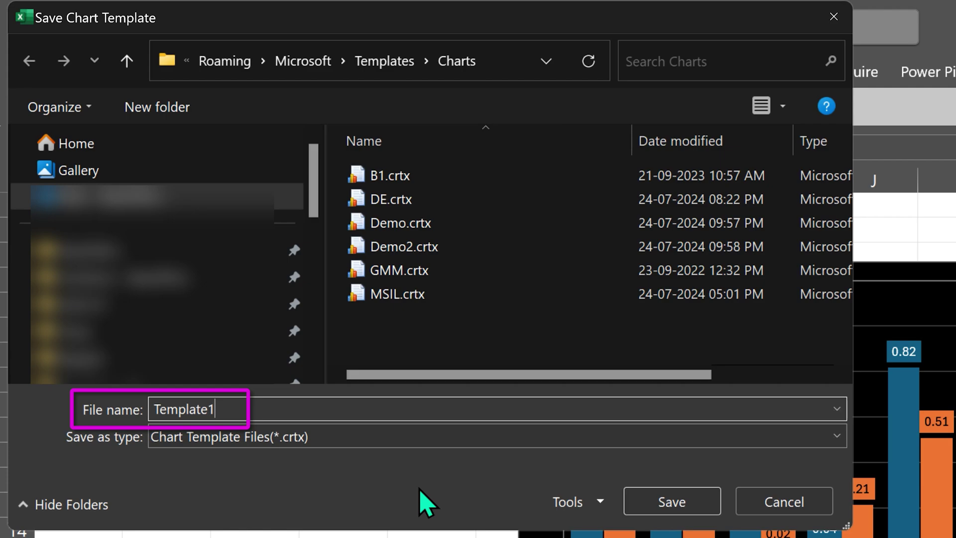
key(alt+d)
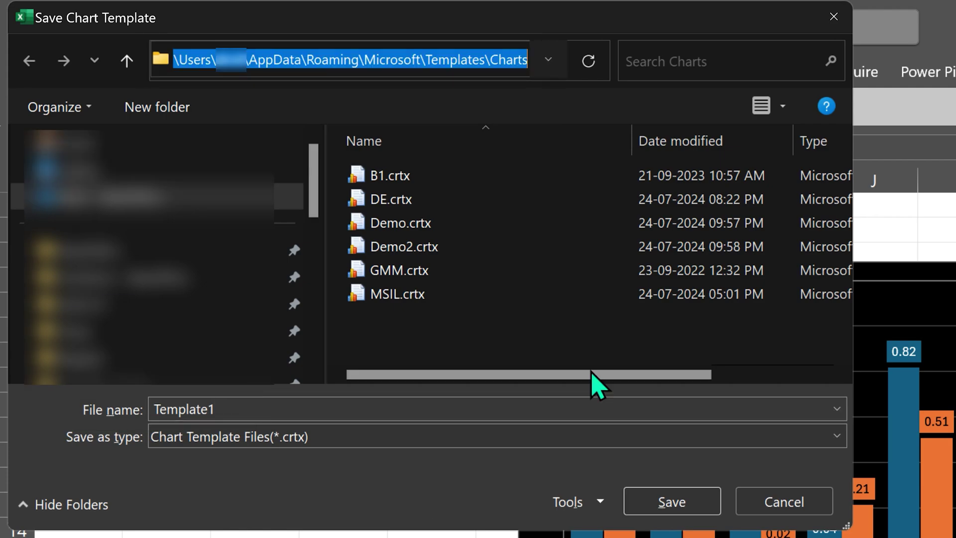
key(Escape)
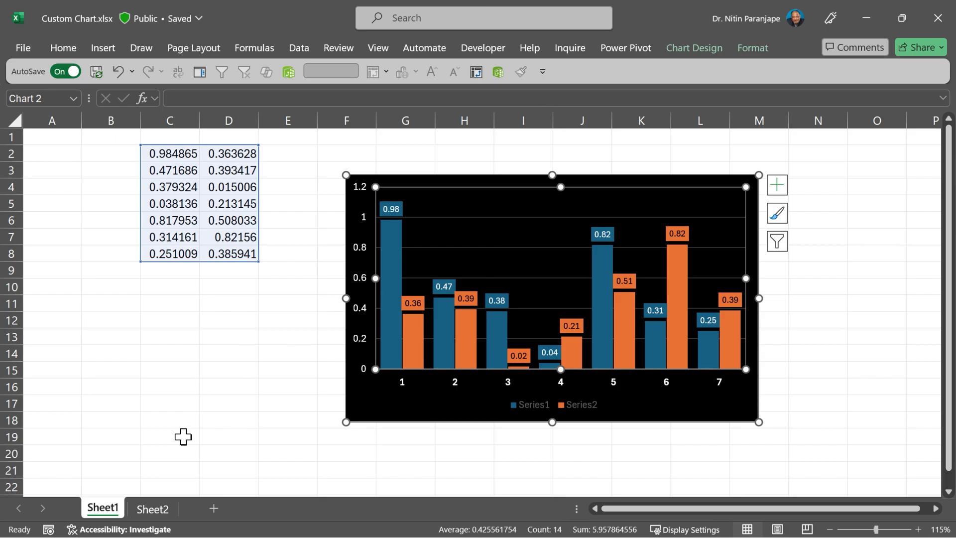
Insert a chart of the Sheet2 data using the Template1 chart template
click(153, 508)
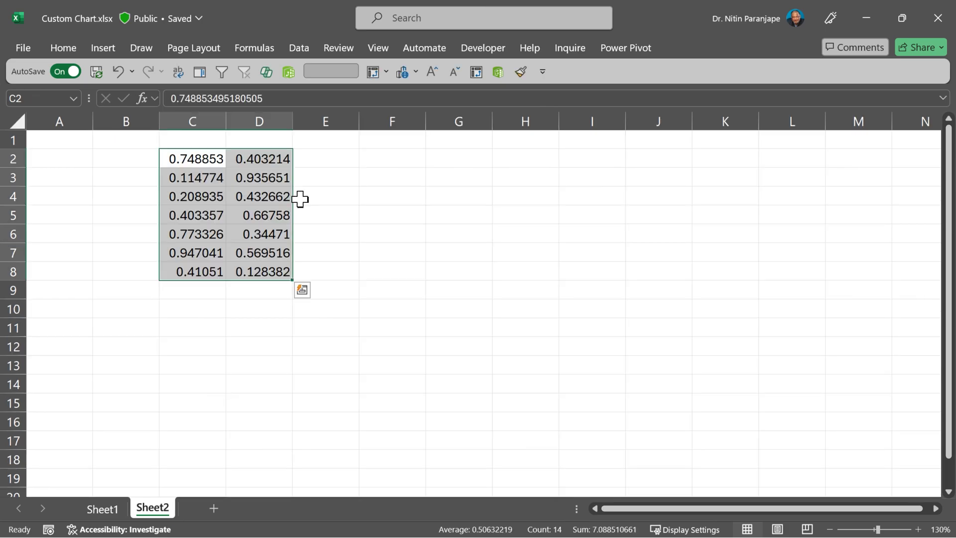
click(242, 230)
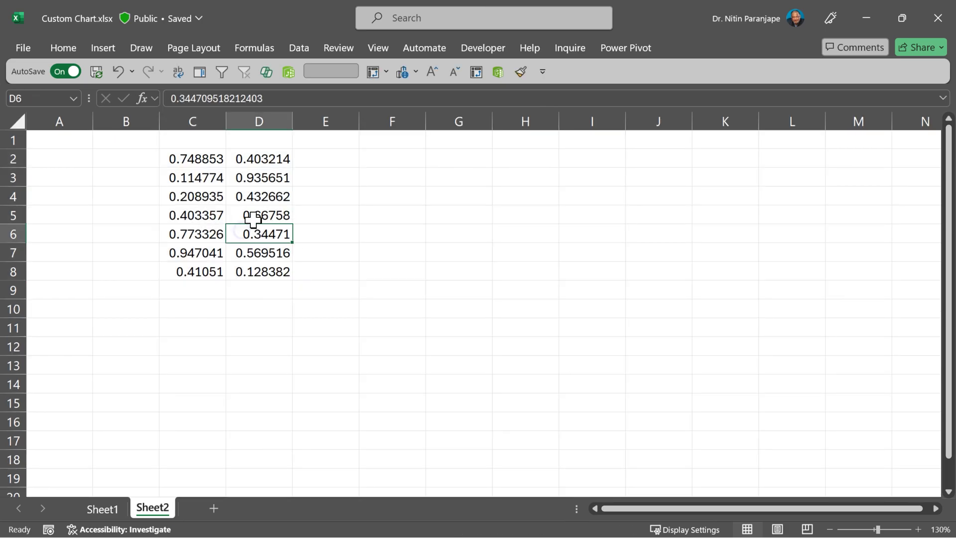
click(112, 49)
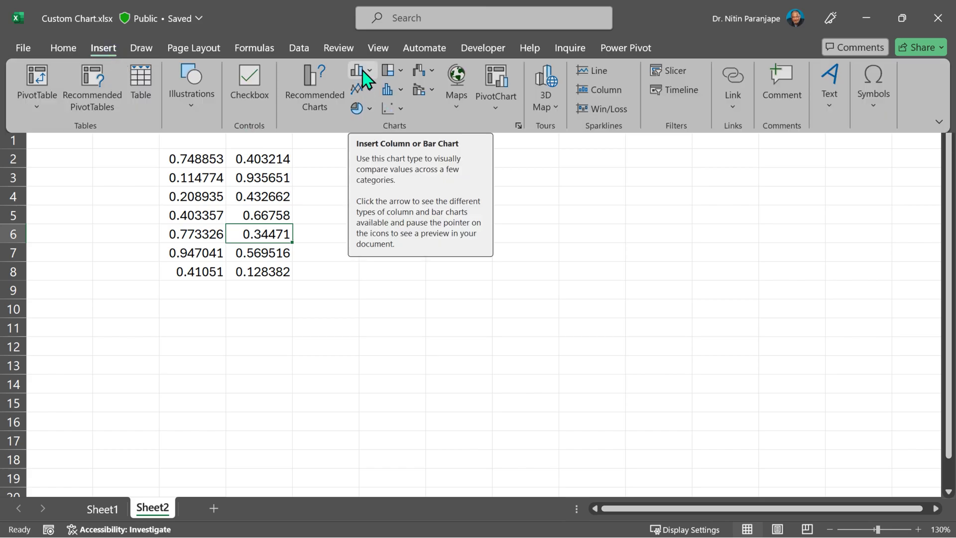
click(518, 126)
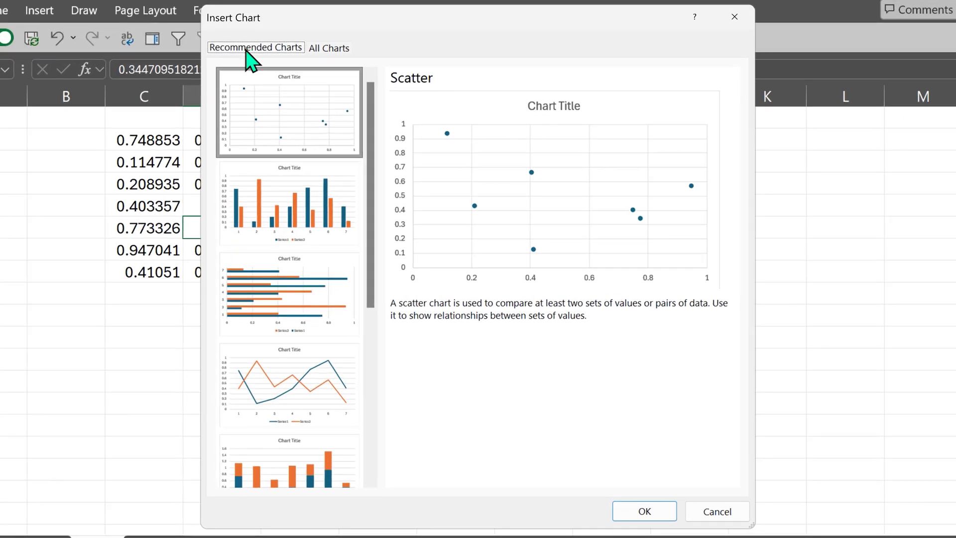
click(332, 49)
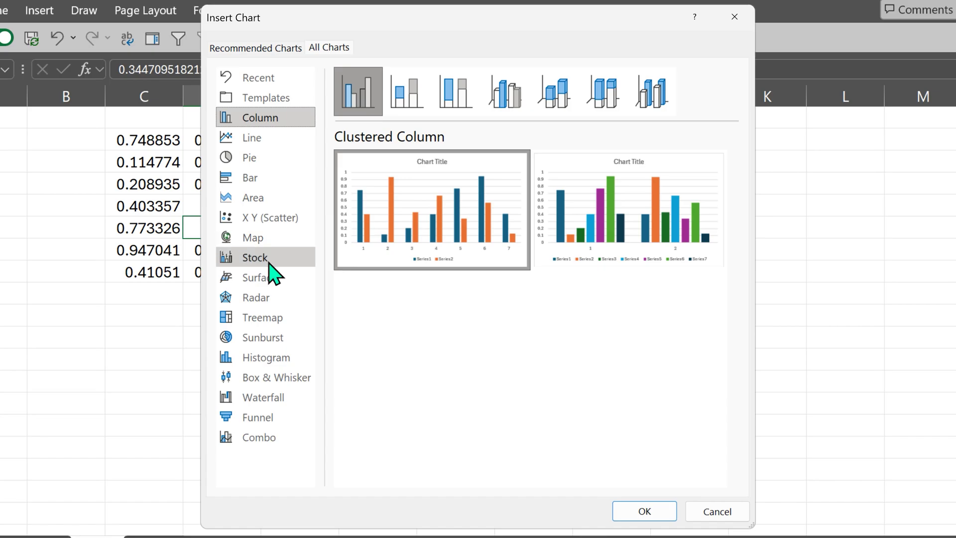
click(275, 97)
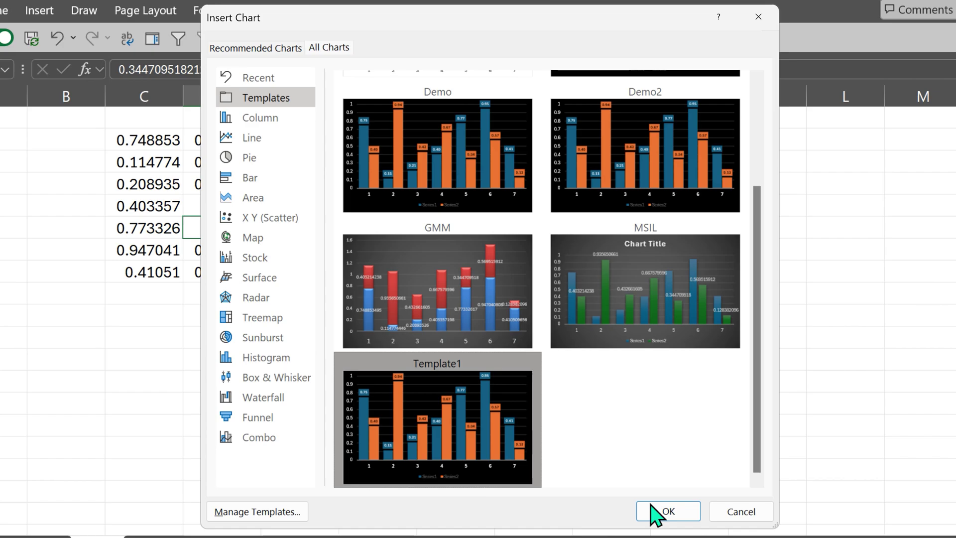
click(655, 514)
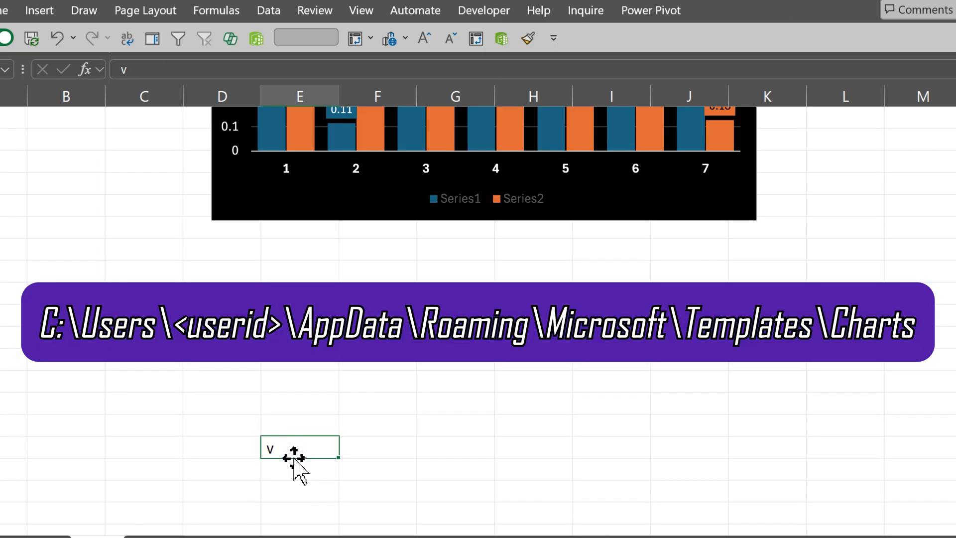
key(Escape)
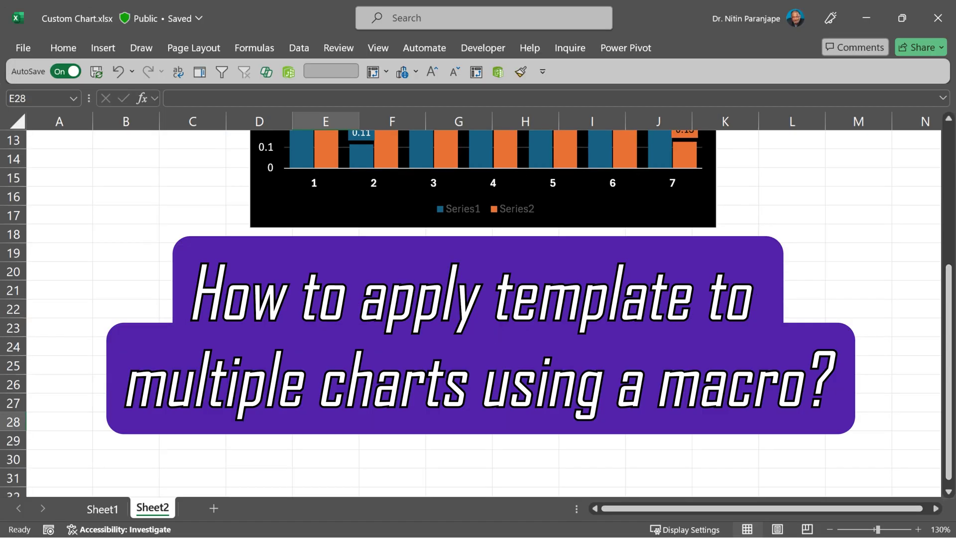
click(658, 291)
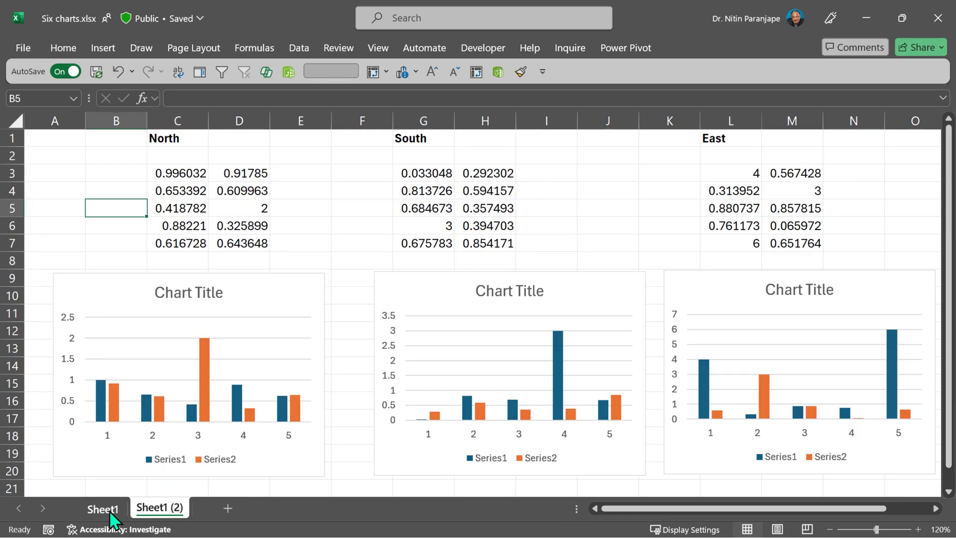
Bring up the Six charts workbook and look at the West chart's shortcut menu
click(111, 510)
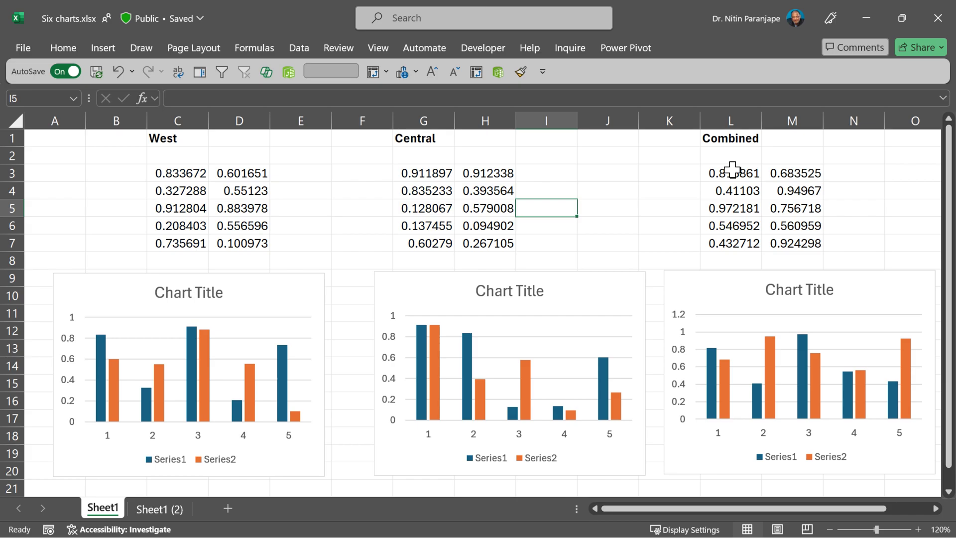
click(281, 296)
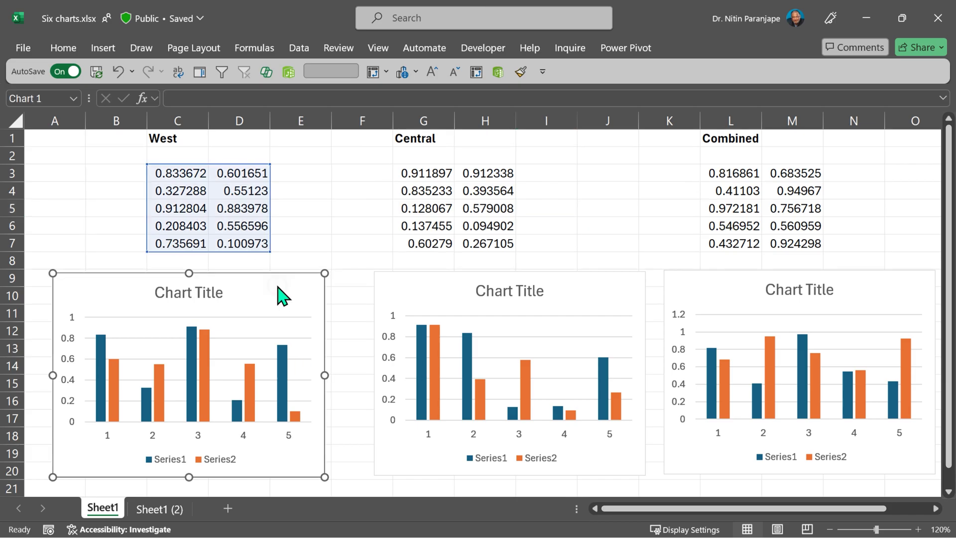
right_click(281, 295)
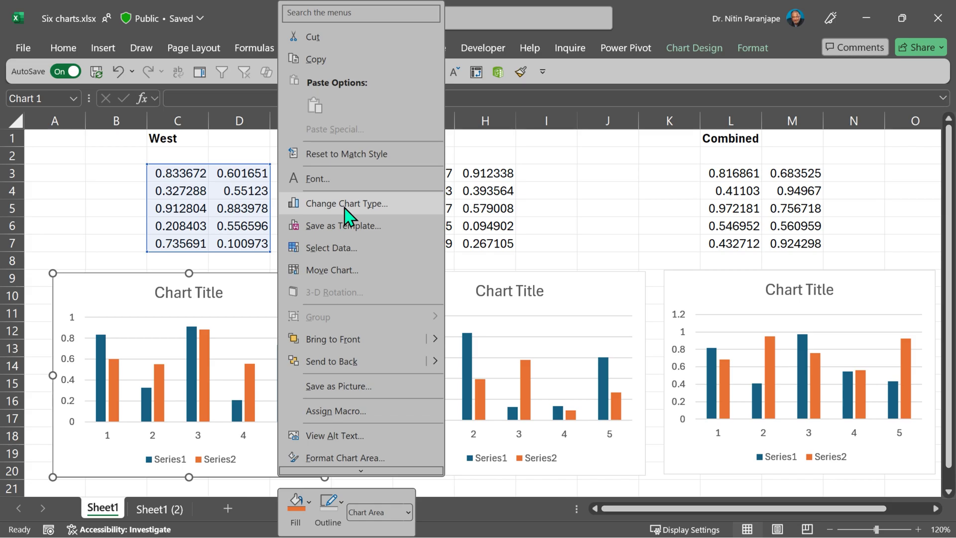
key(Escape)
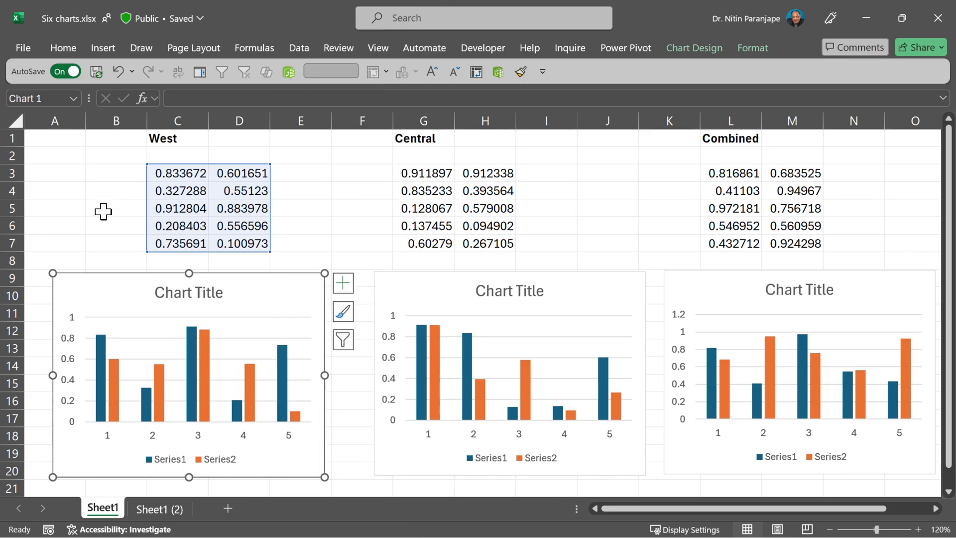
click(103, 212)
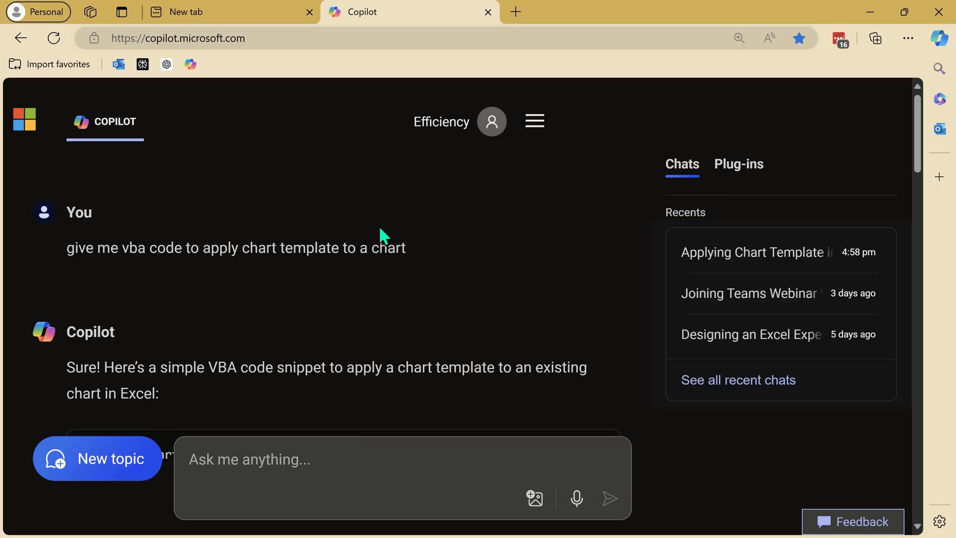
Scroll through Copilot's answer on applying the chart template to multiple charts
mouse_move(236, 247)
scroll(455, 268, down, 3)
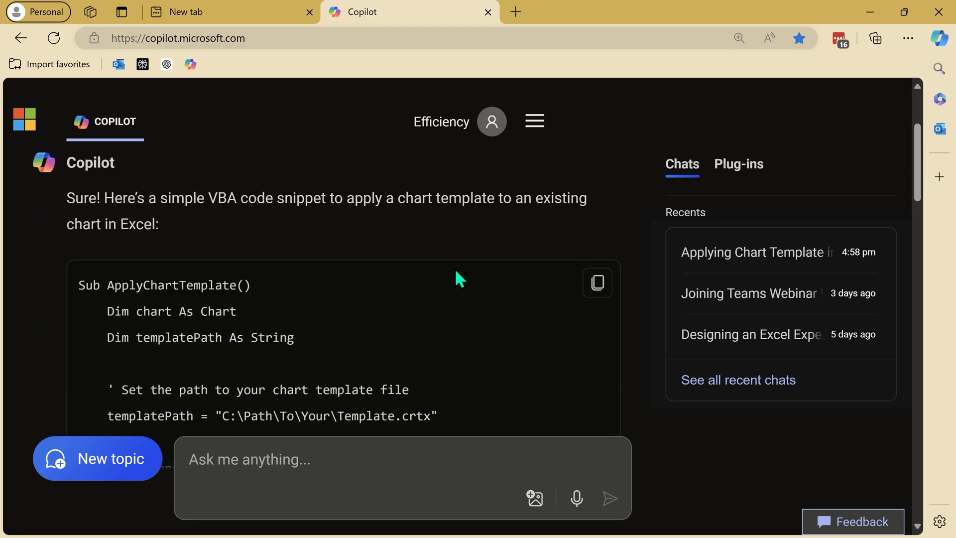
scroll(455, 268, down, 2)
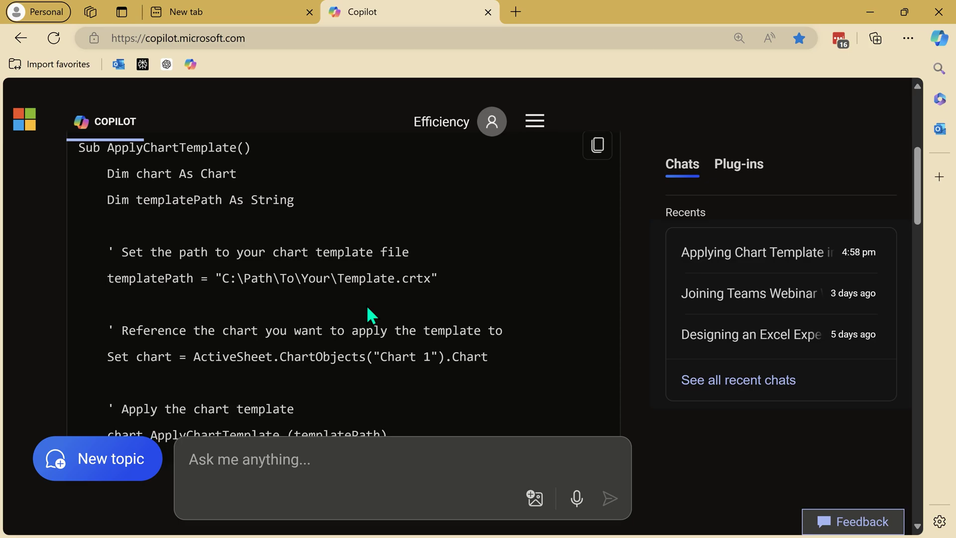
scroll(367, 304, down, 1)
scroll(366, 309, down, 5)
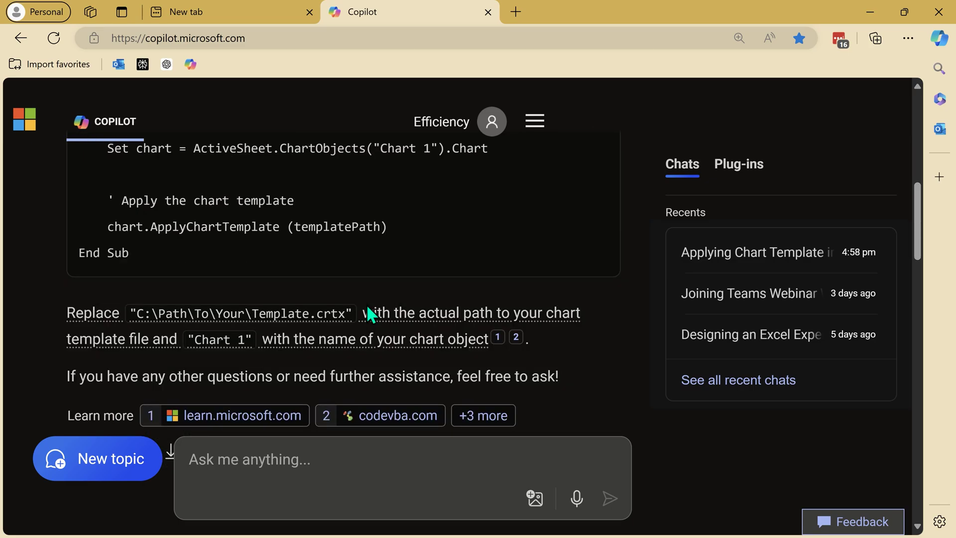
scroll(372, 314, down, 1)
scroll(367, 304, down, 3)
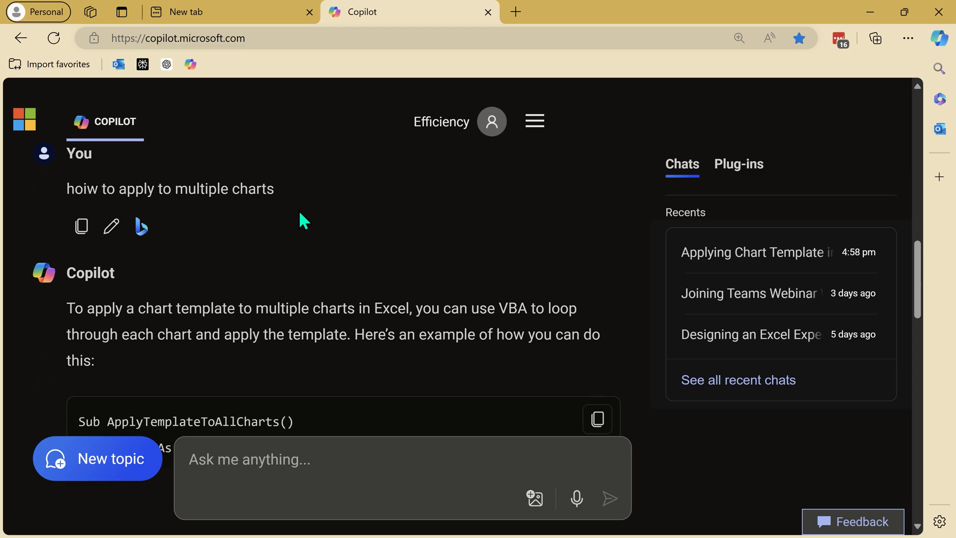
Copy Copilot's ApplyTemplateToAllCharts macro code and switch to Apply chart template.xlsm
scroll(298, 211, down, 2)
scroll(300, 216, down, 2)
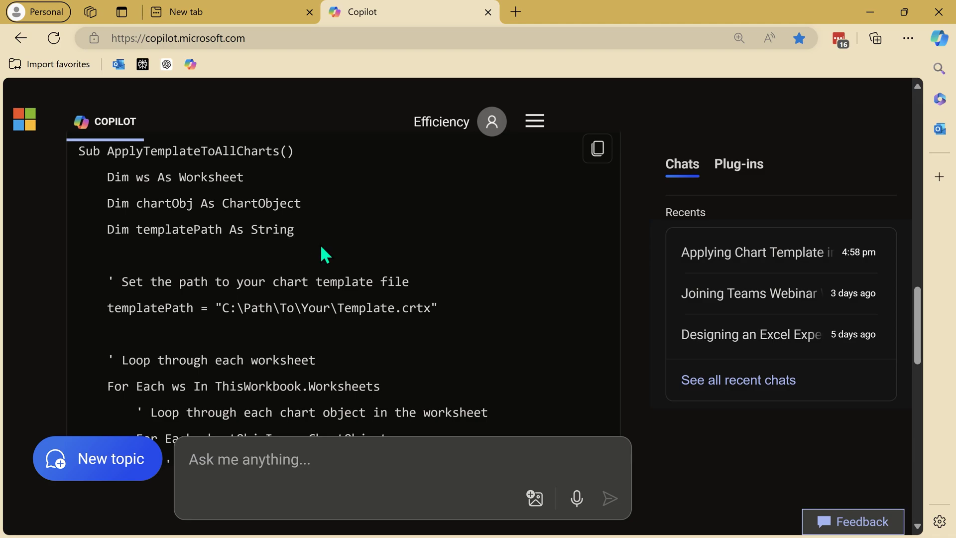
scroll(365, 249, down, 1)
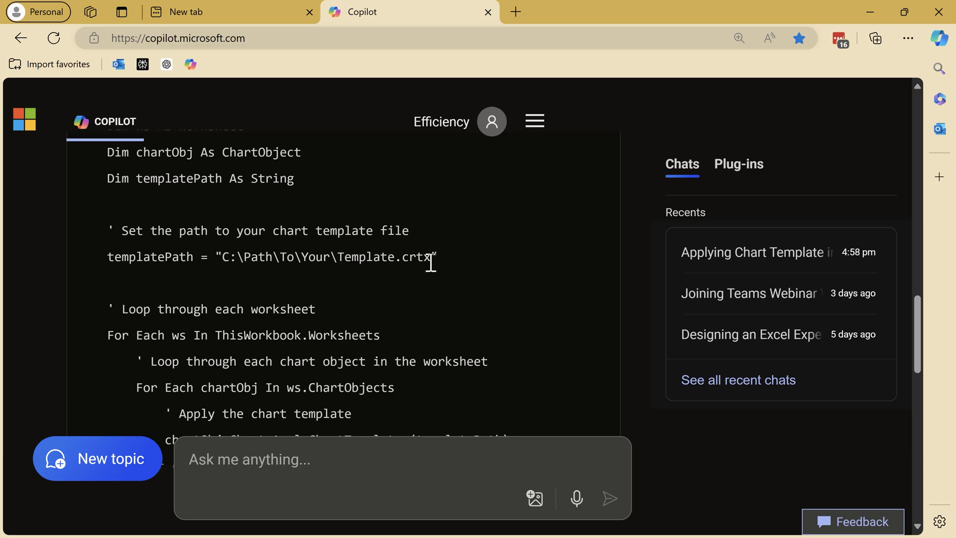
scroll(412, 282, down, 1)
scroll(298, 281, down, 1)
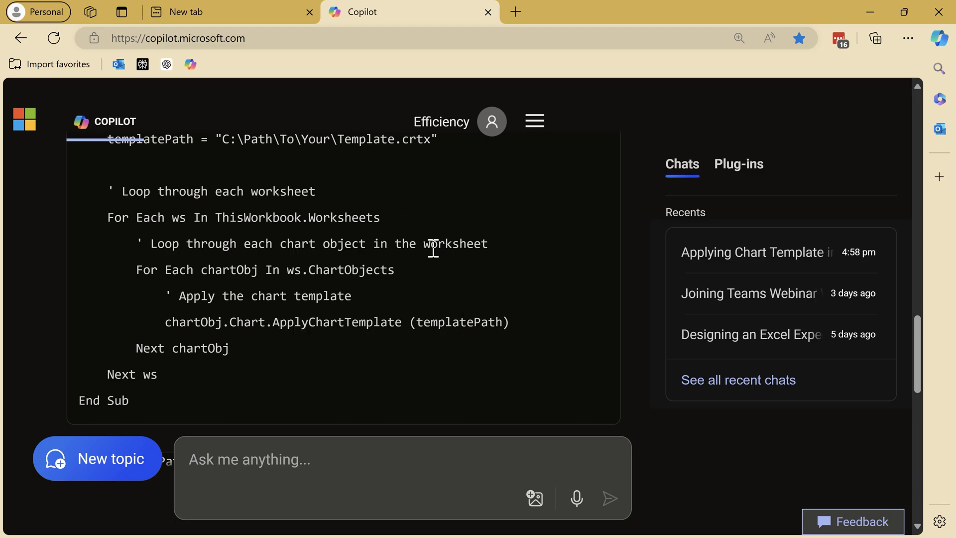
scroll(548, 259, up, 5)
click(605, 262)
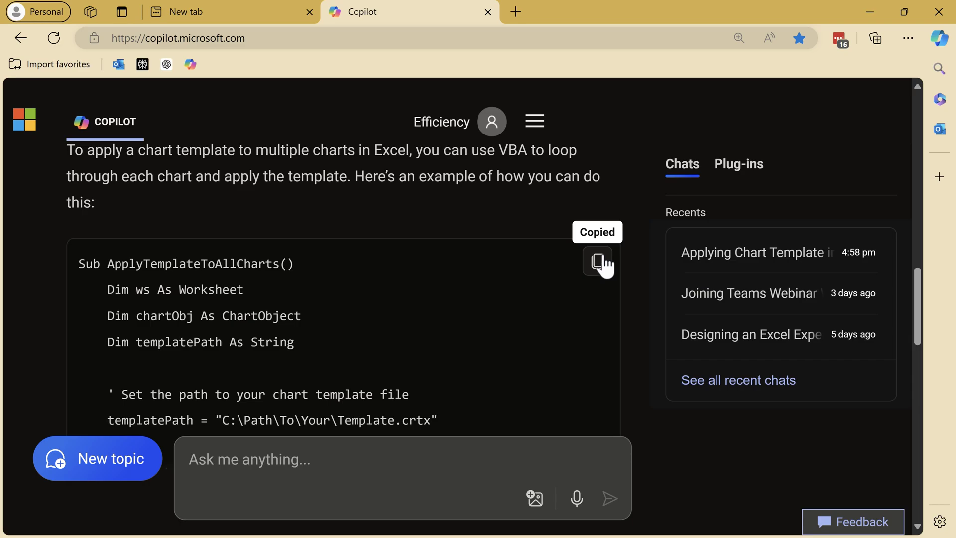
click(283, 528)
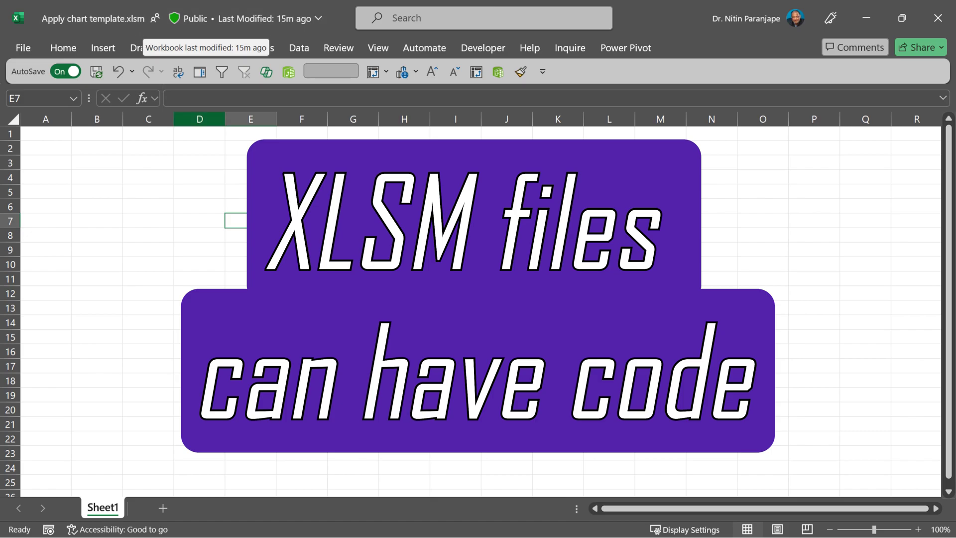
Add Module1 to the Apply chart template.xlsm project in the VBA editor
click(344, 254)
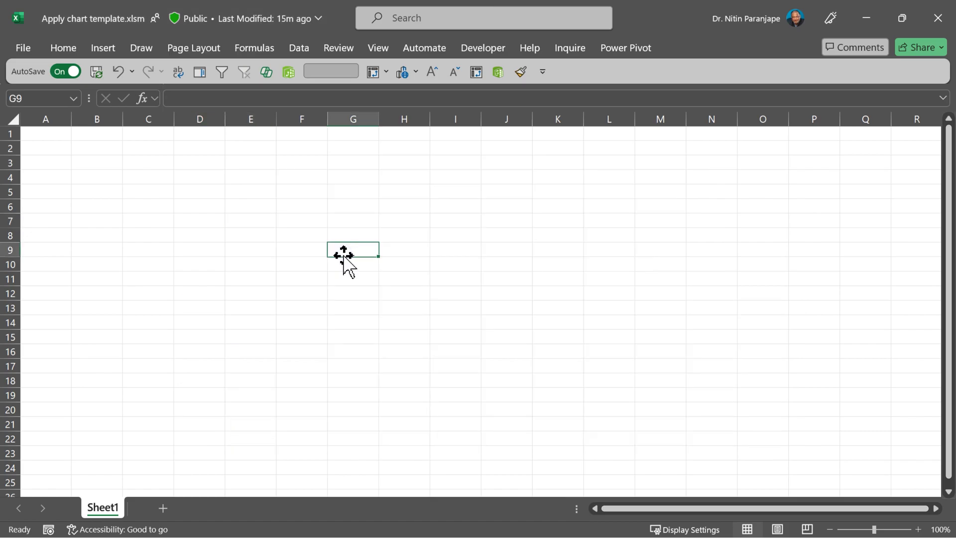
key(alt+F11)
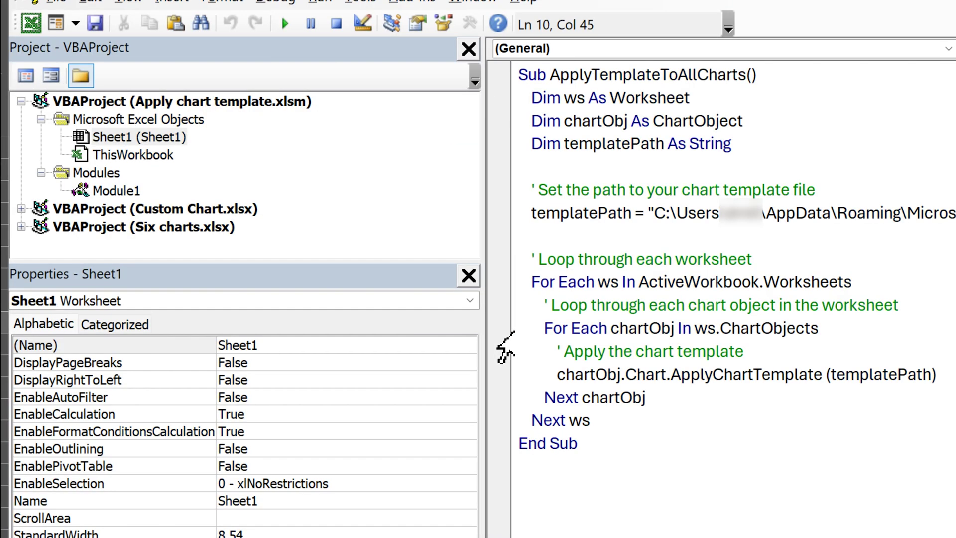
click(211, 102)
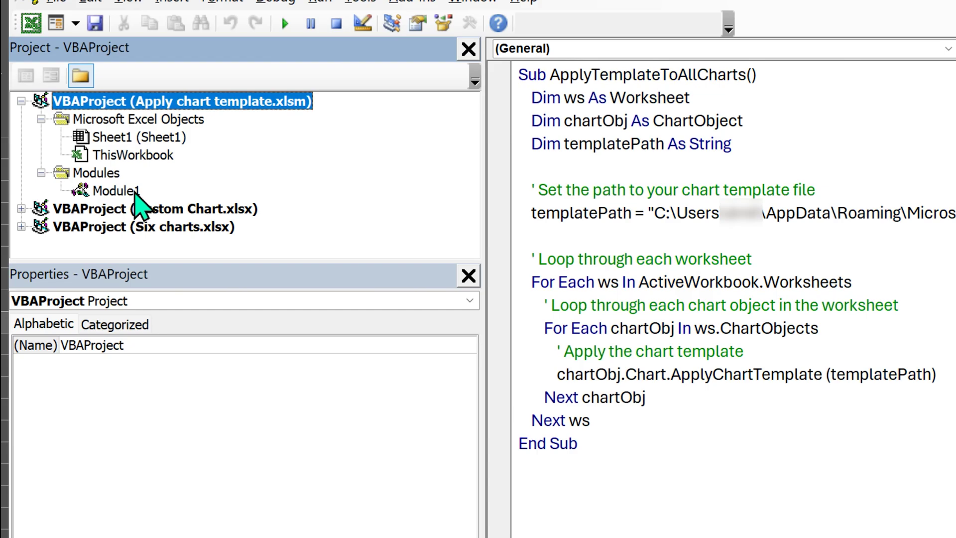
click(165, 4)
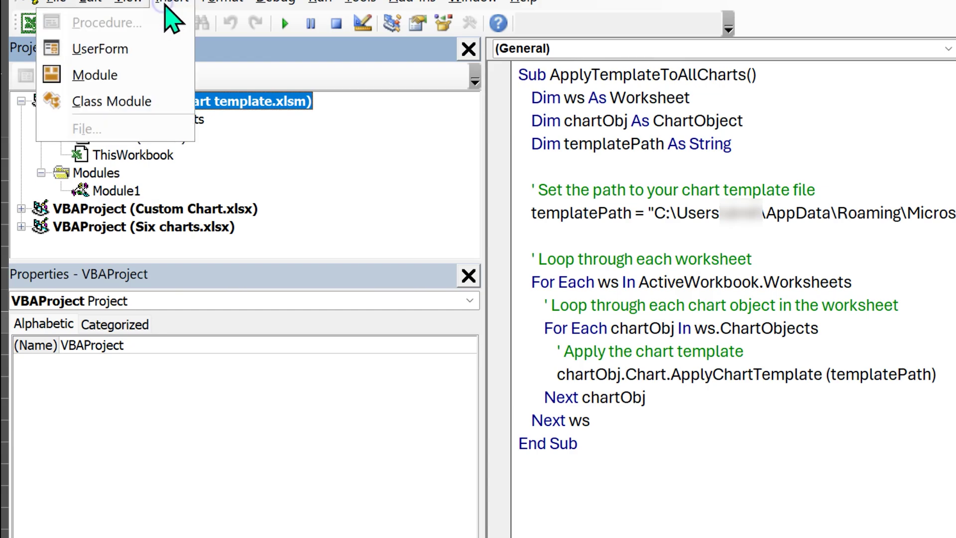
click(125, 192)
double_click(122, 192)
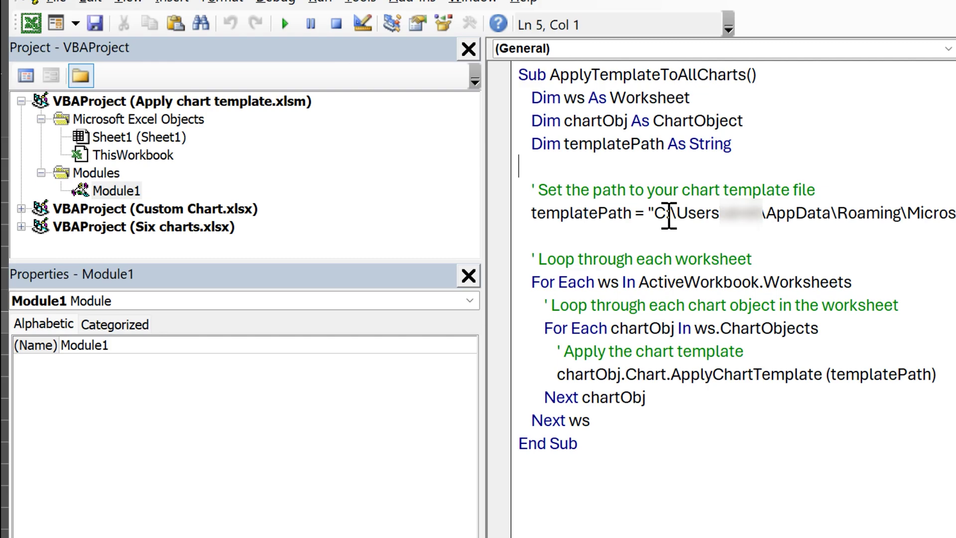
Put the saved template's file path into the macro's templatePath line
click(669, 214)
key(End)
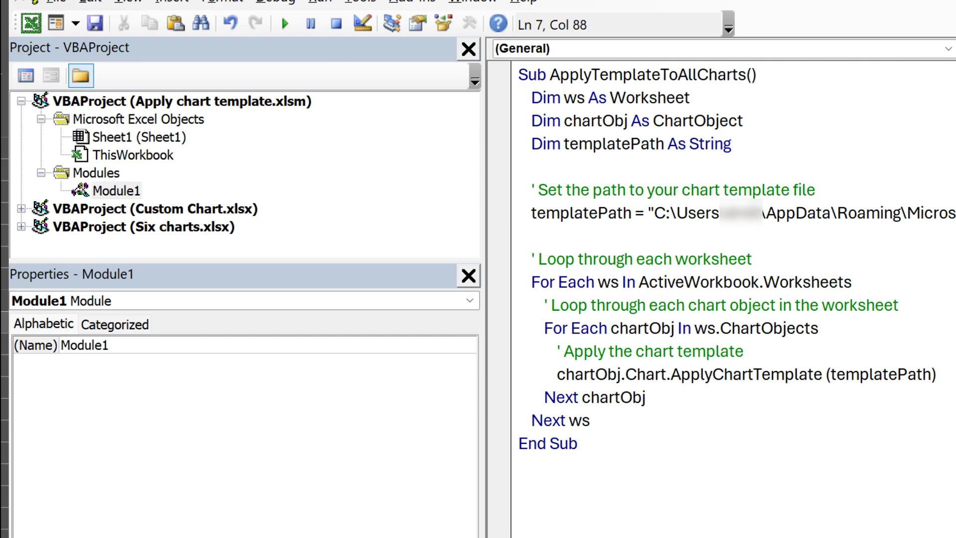
key(Down)
key(Down)
key(Down)
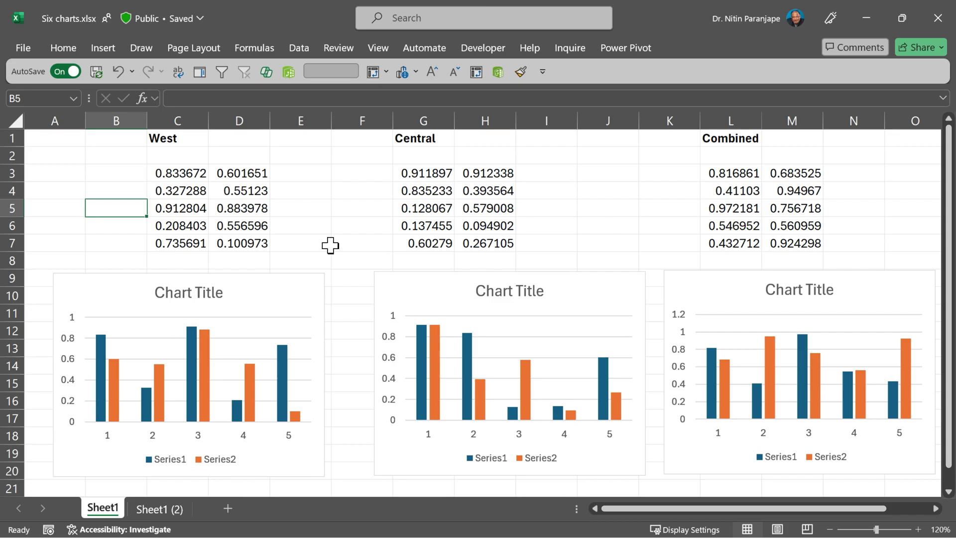
Run the ApplyTemplateToAllCharts macro stored in Apply chart template.xlsm
click(378, 49)
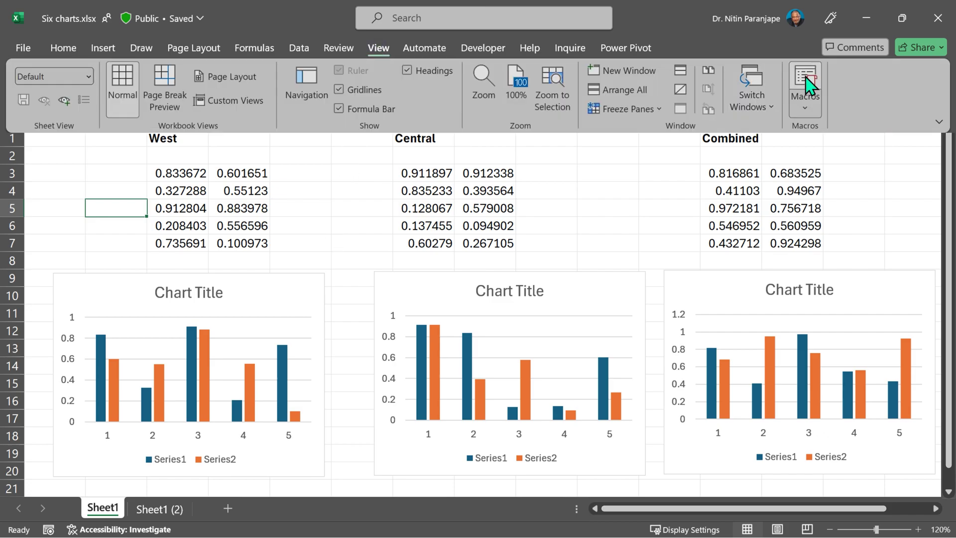
click(805, 80)
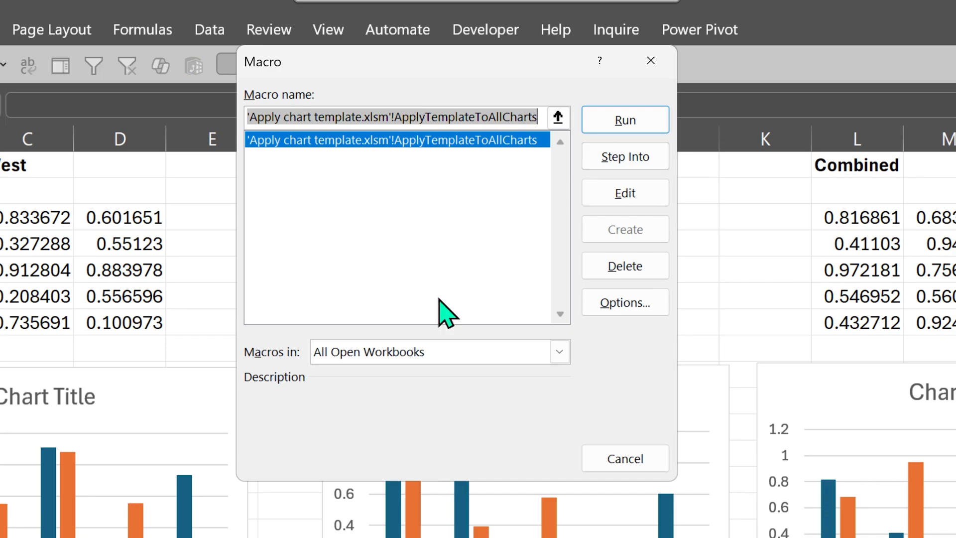
click(386, 363)
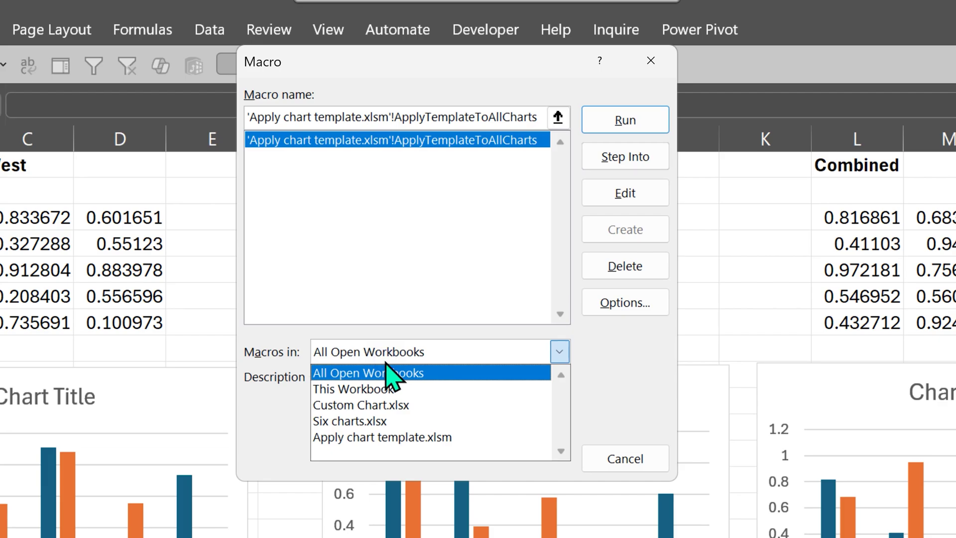
click(389, 389)
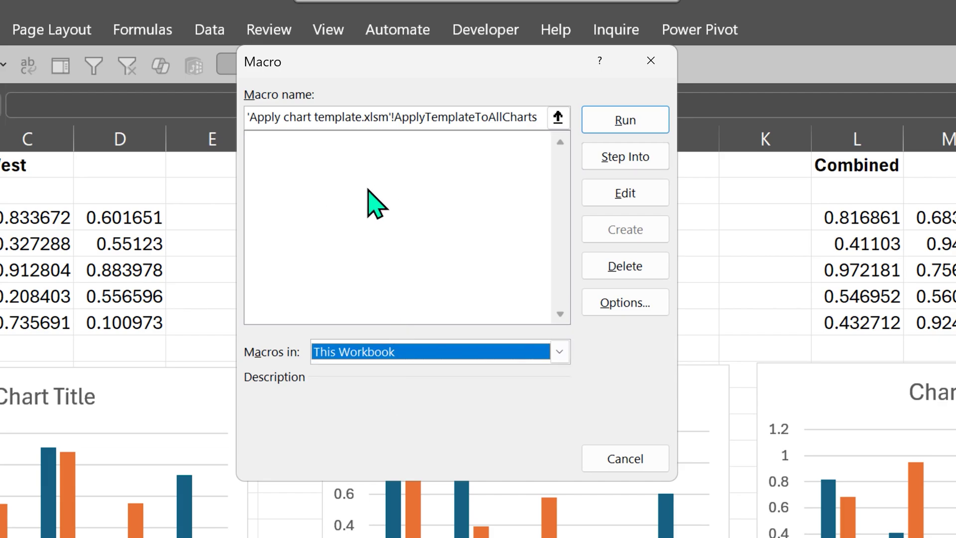
click(411, 354)
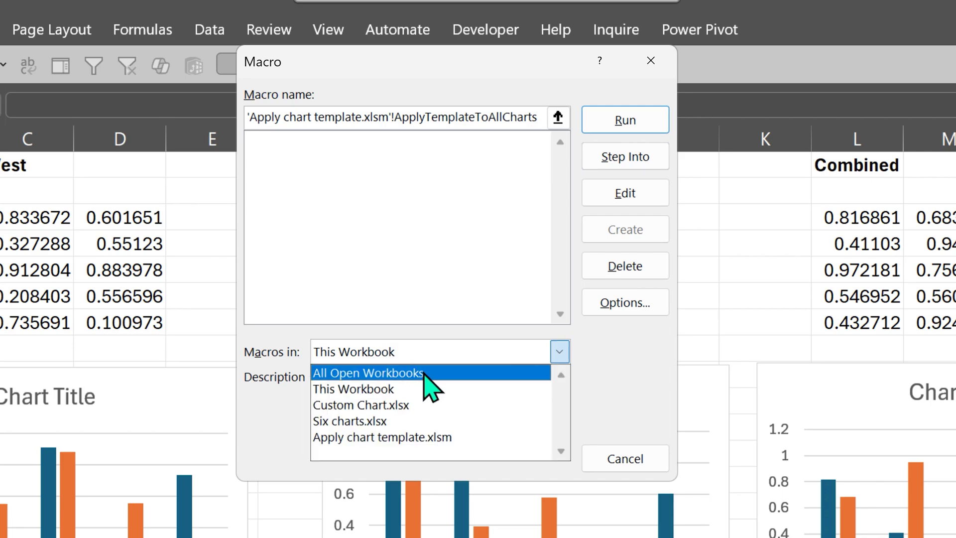
click(422, 437)
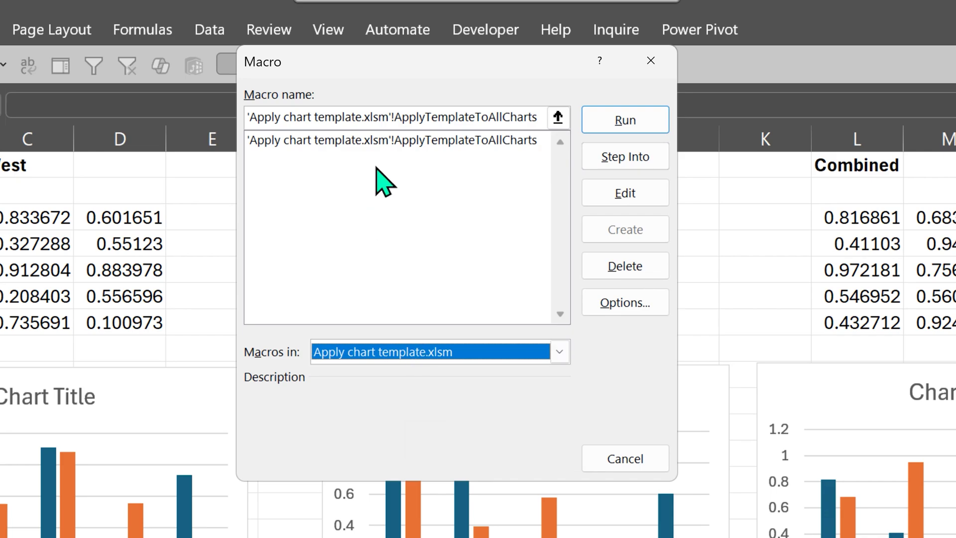
click(392, 144)
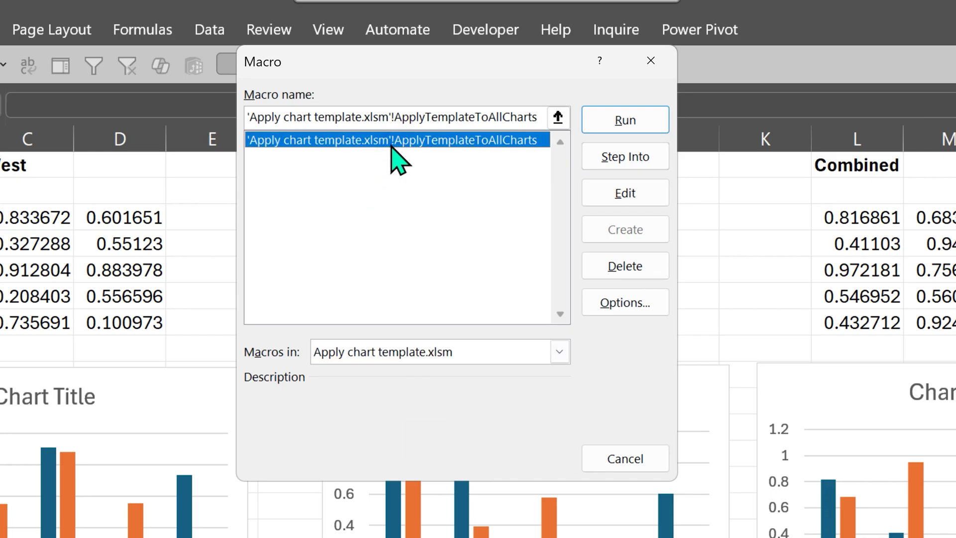
click(628, 132)
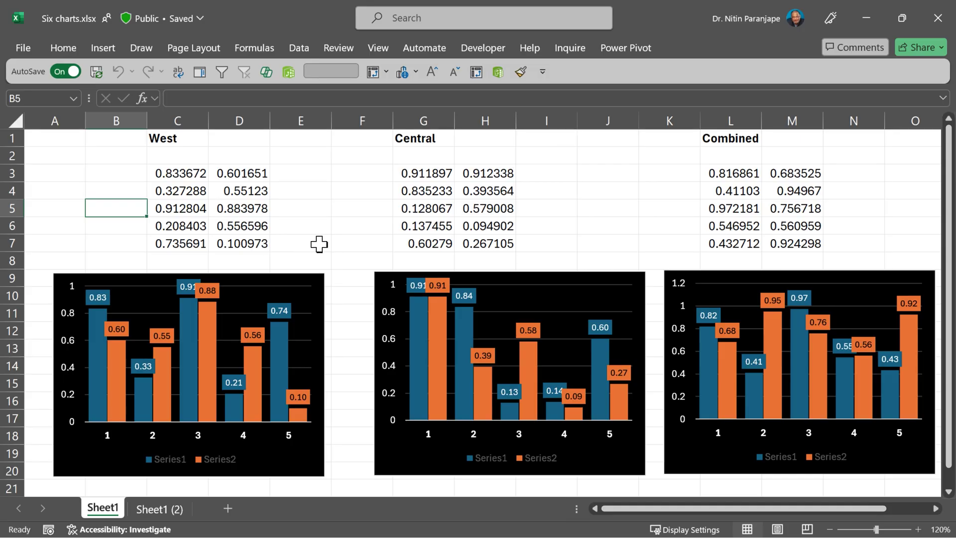
Check the North, South and East charts on Sheet1 (2), then deselect at F20
click(157, 509)
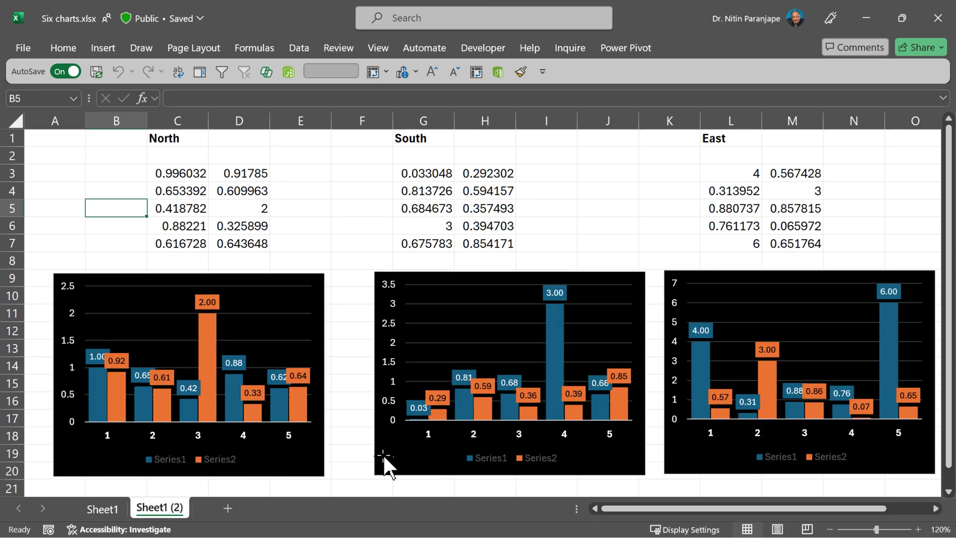
click(349, 466)
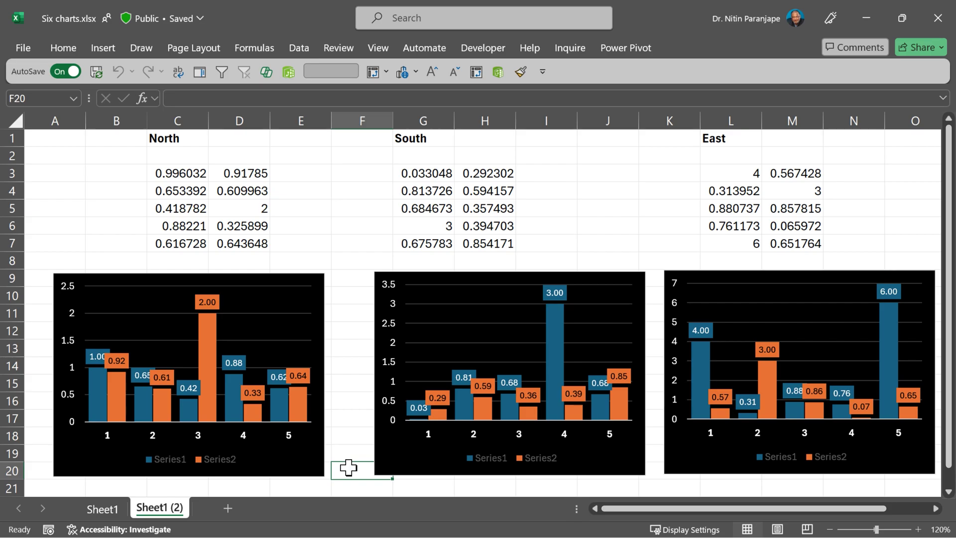